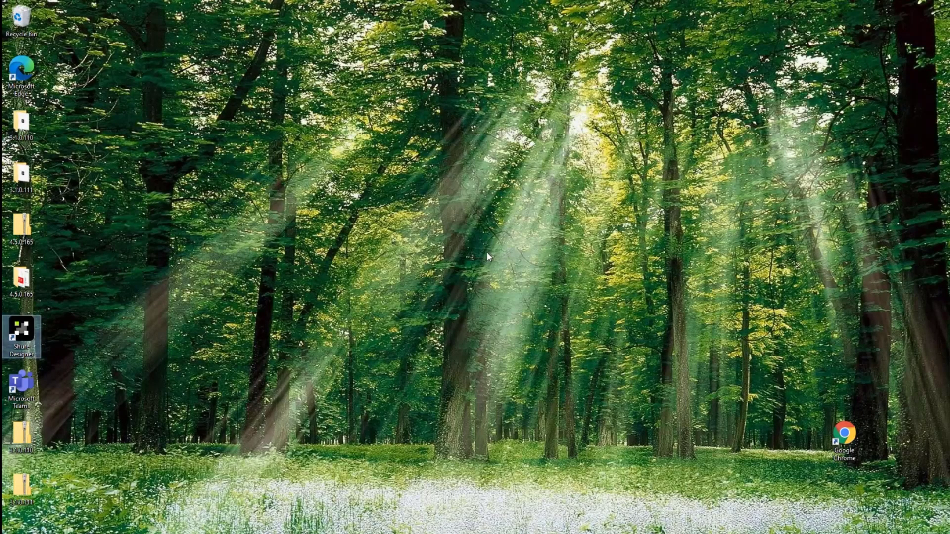
# Launch Shure Designer and list the online devices: ANIUSB, IMX-Room and MXA310
pyautogui.doubleClick(27, 334)
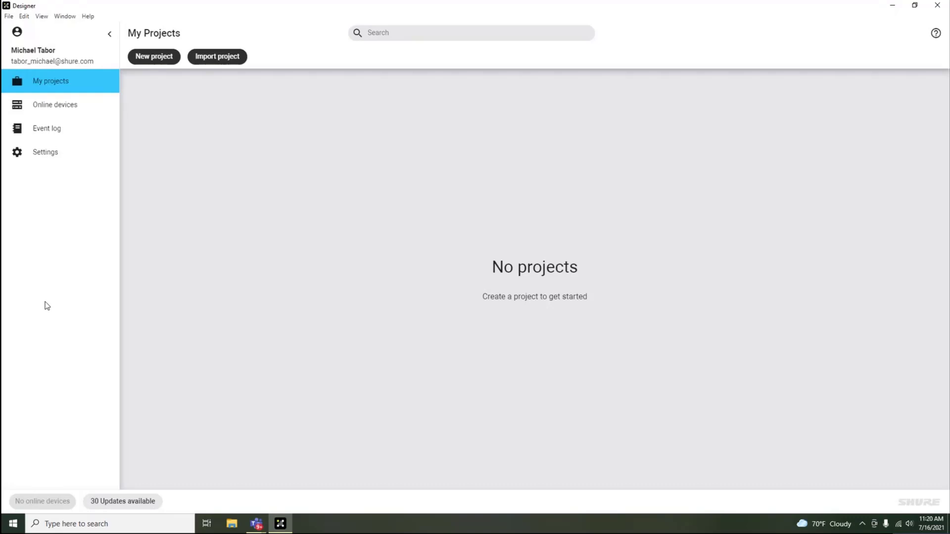
pyautogui.click(92, 113)
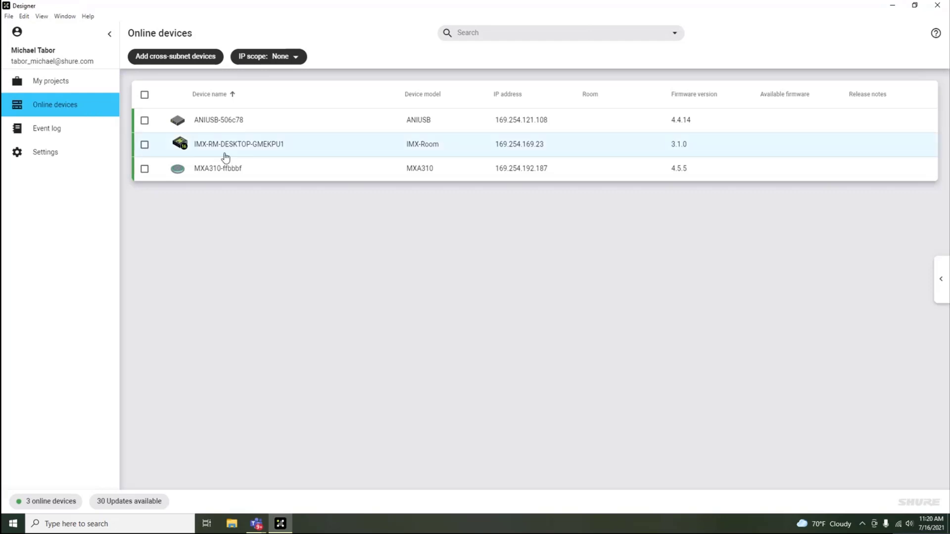
# Open the IMX-RM-DESKTOP-GMEKPU1 device to display its signal-flow schematic
pyautogui.doubleClick(305, 147)
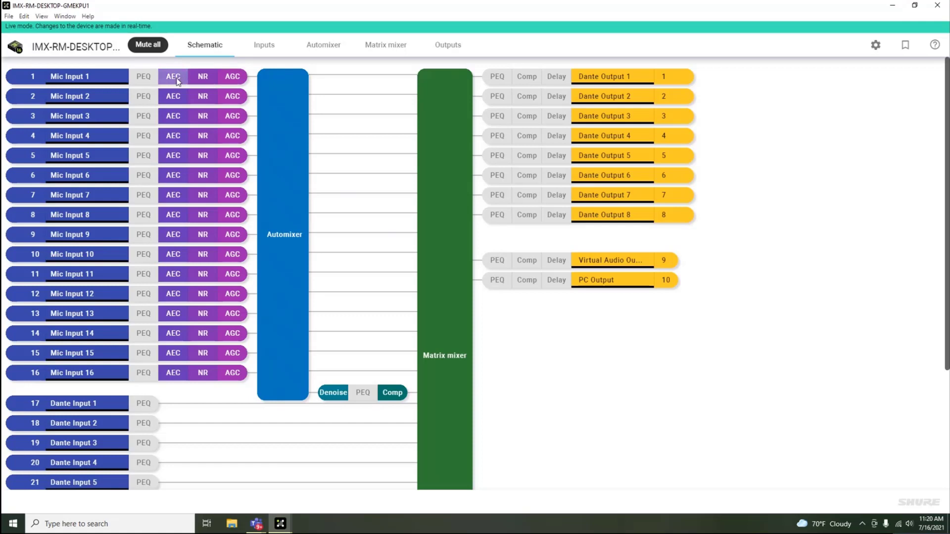
# Open Mic Input 1's AEC, keeping reference Dante Output 1 and reviewing non-linear processing levels
pyautogui.click(177, 80)
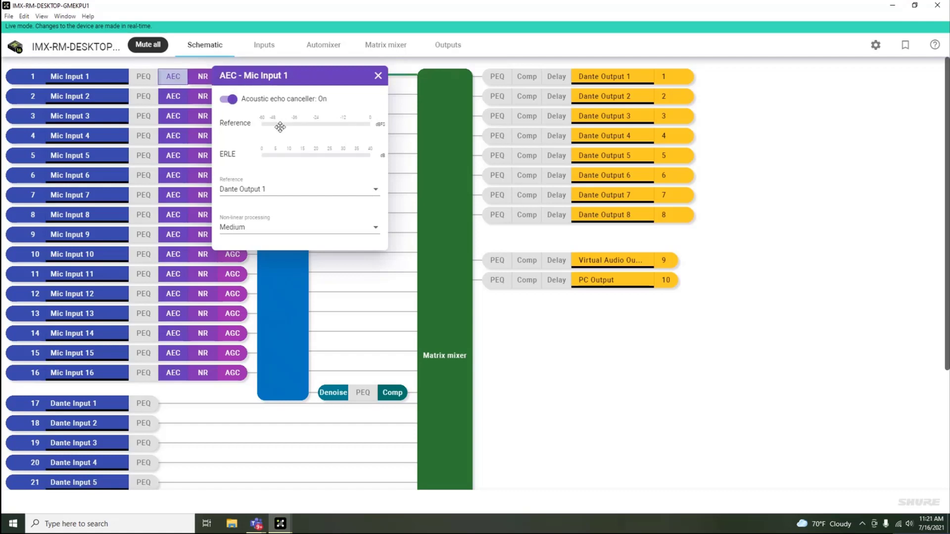
pyautogui.click(262, 192)
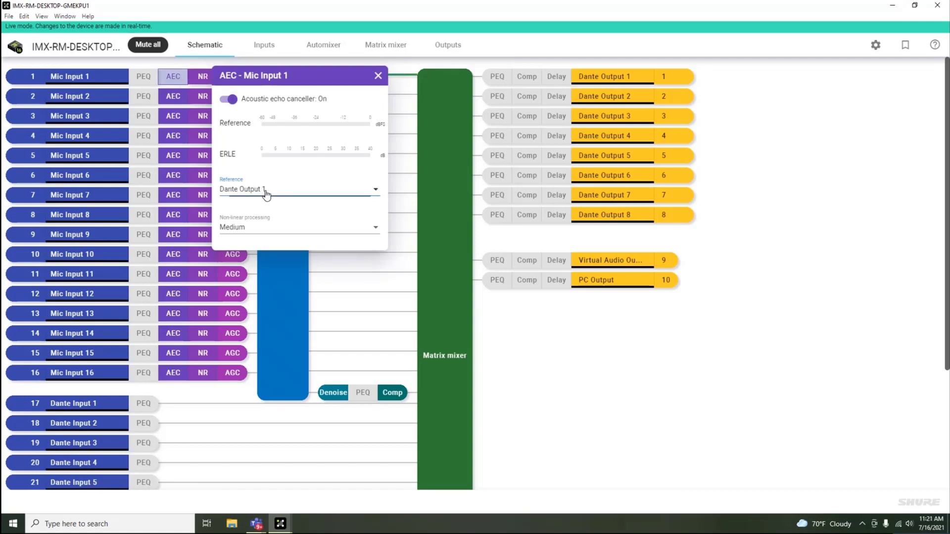
pyautogui.click(253, 168)
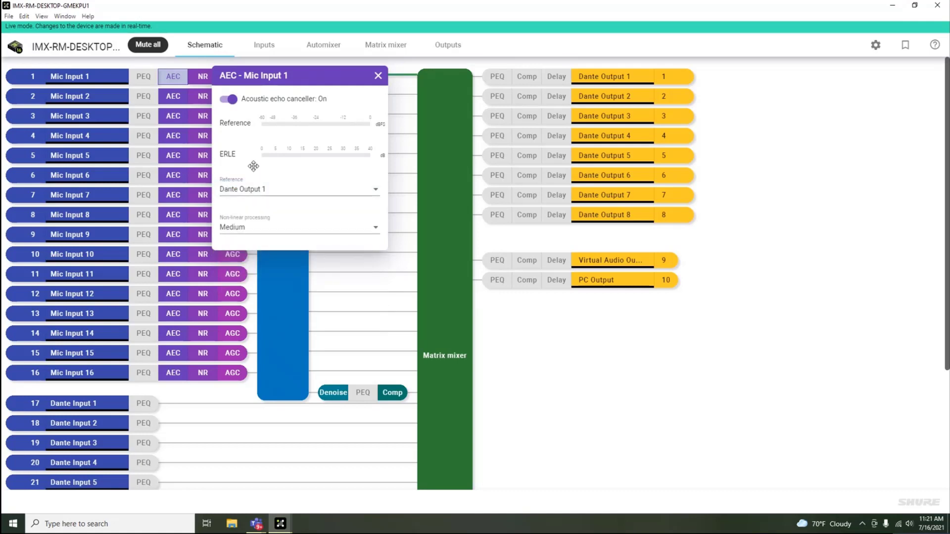
pyautogui.click(256, 231)
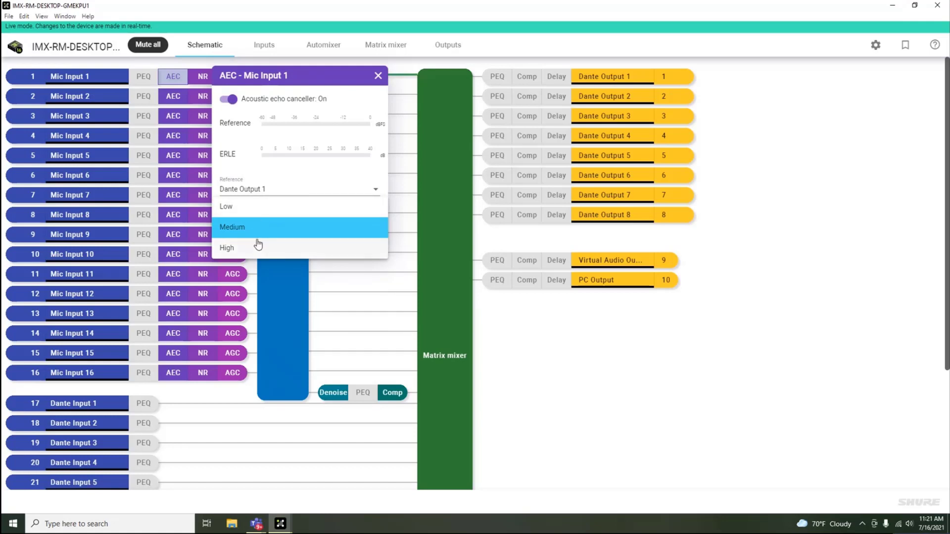
# Close the AEC settings at Medium, then check Mic Input 1's noise reducer stays at Low
pyautogui.click(378, 76)
pyautogui.click(378, 77)
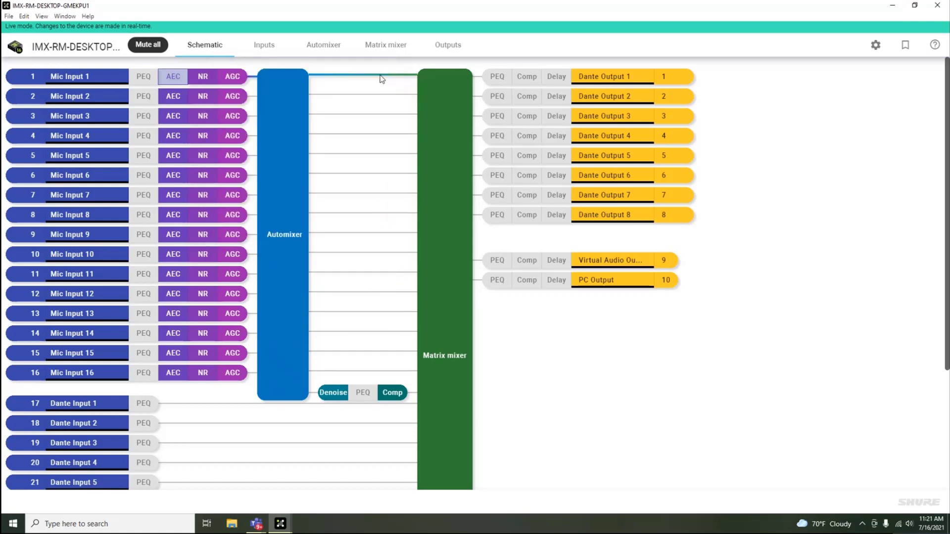
pyautogui.click(205, 82)
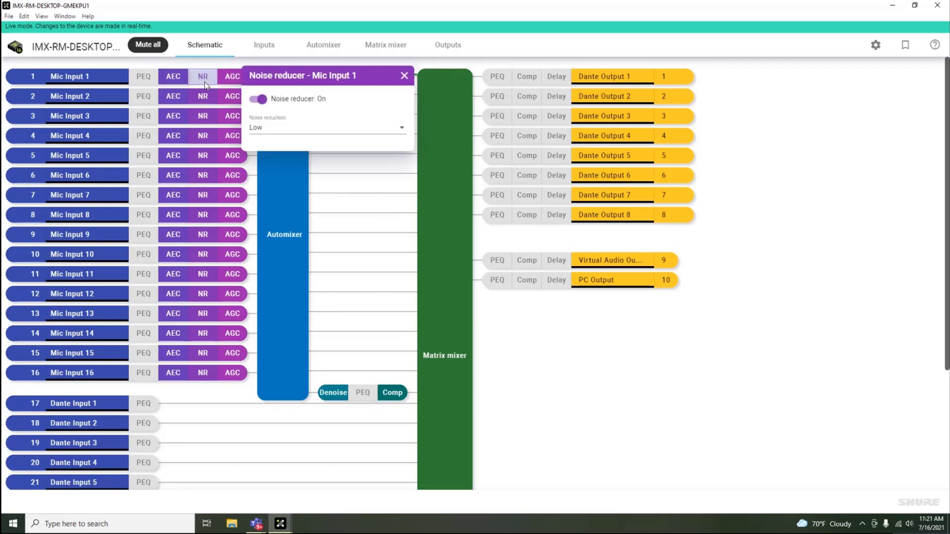
pyautogui.click(275, 128)
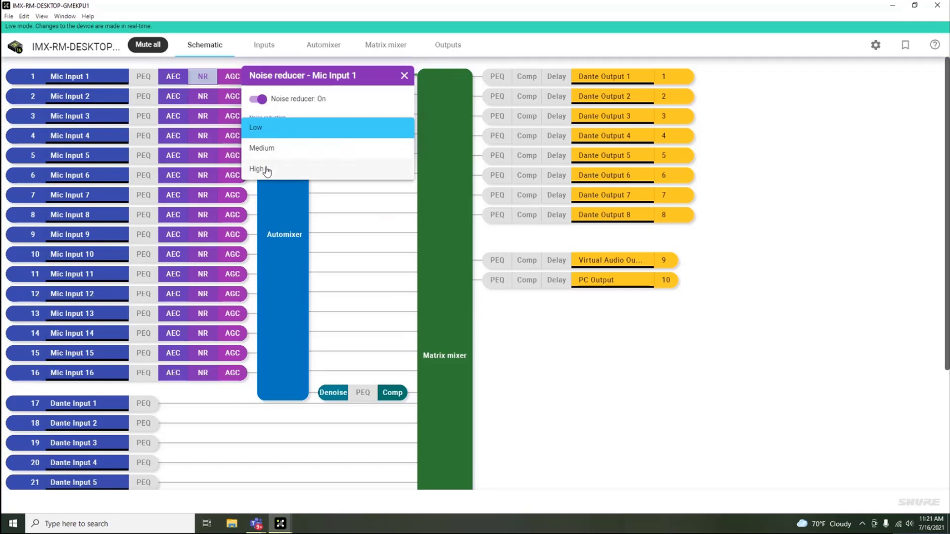
pyautogui.click(407, 79)
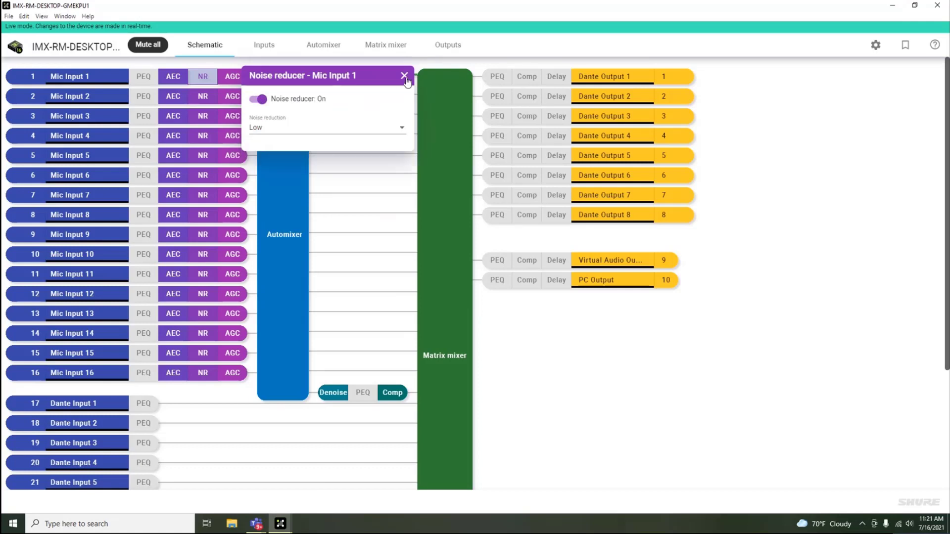
pyautogui.click(406, 79)
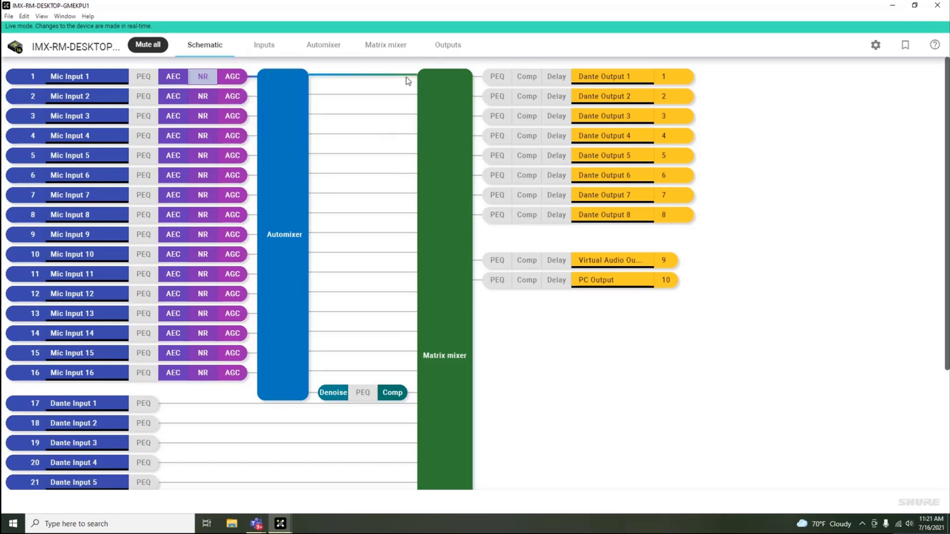
pyautogui.click(232, 77)
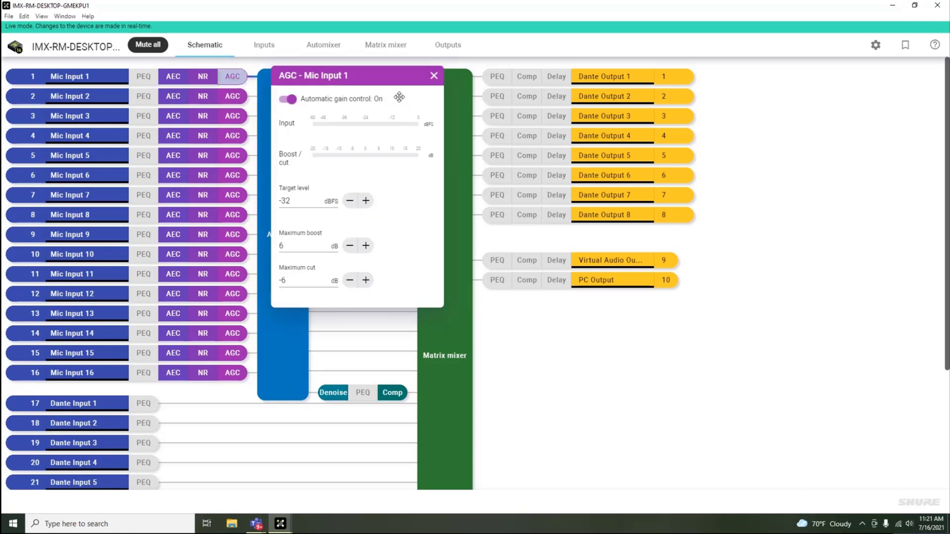
pyautogui.click(299, 200)
pyautogui.click(293, 246)
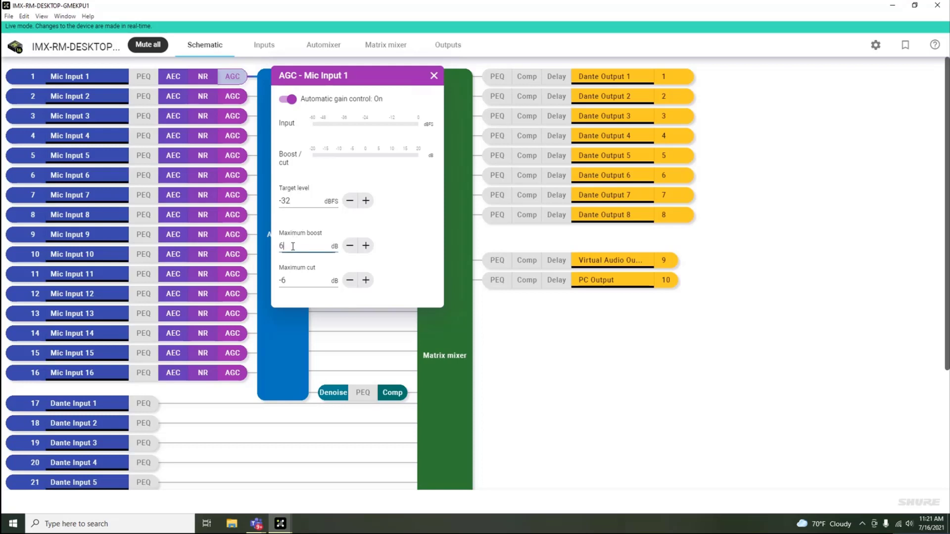
pyautogui.click(288, 281)
pyautogui.click(434, 77)
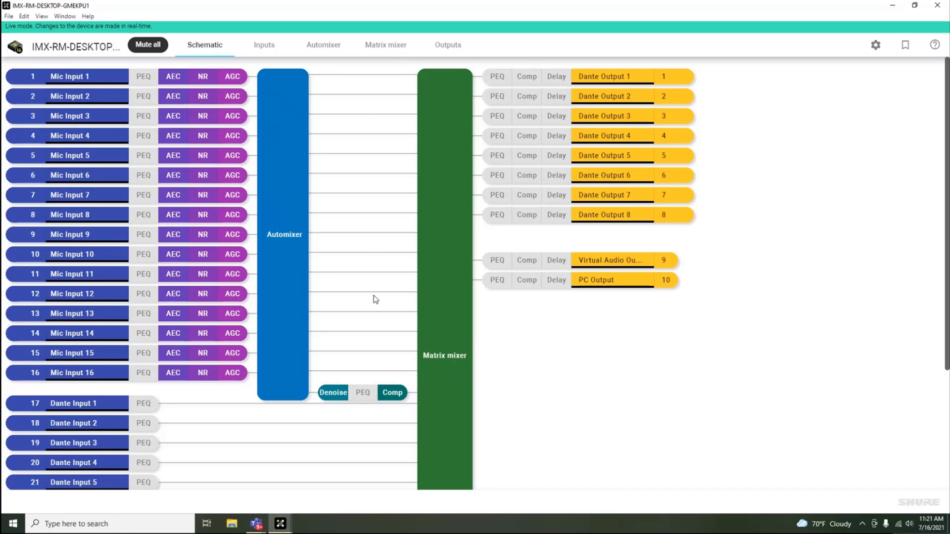
# Open the Denoise block after the Automixer, showing AI denoising on at High
pyautogui.click(338, 394)
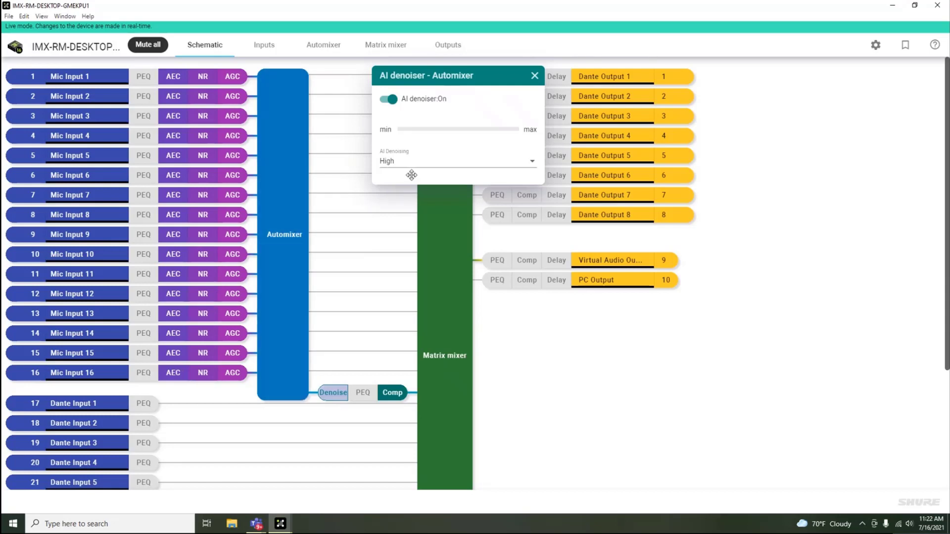
# Confirm the automixer's AI denoising stays at High and close the denoiser panel
pyautogui.click(437, 166)
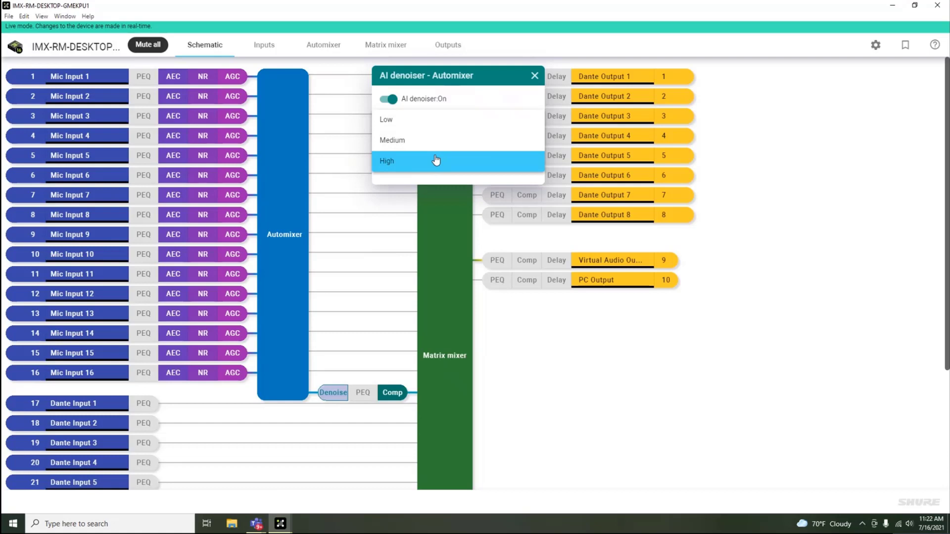
pyautogui.click(479, 104)
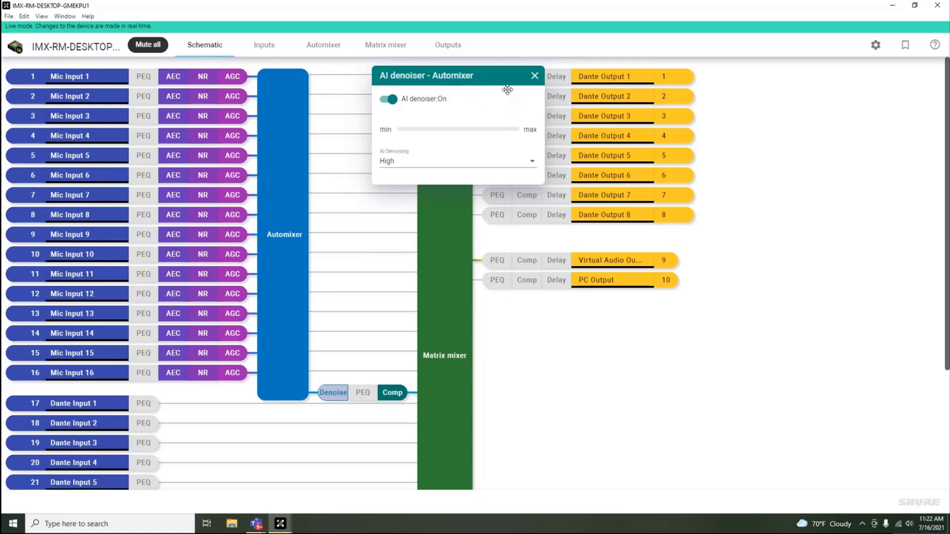
pyautogui.click(534, 76)
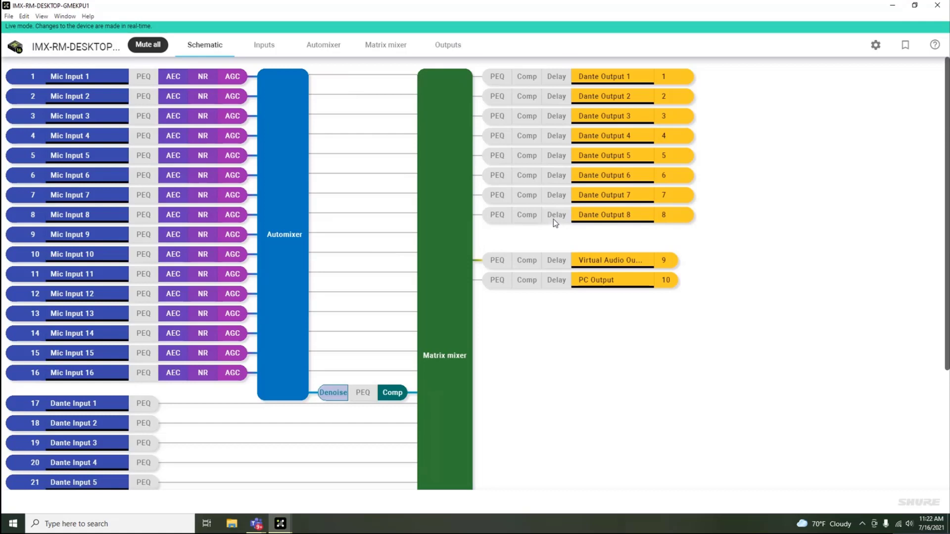
# Scroll down the schematic to review inputs 25–26, then scroll back up
pyautogui.scroll(-3, 566, 214)
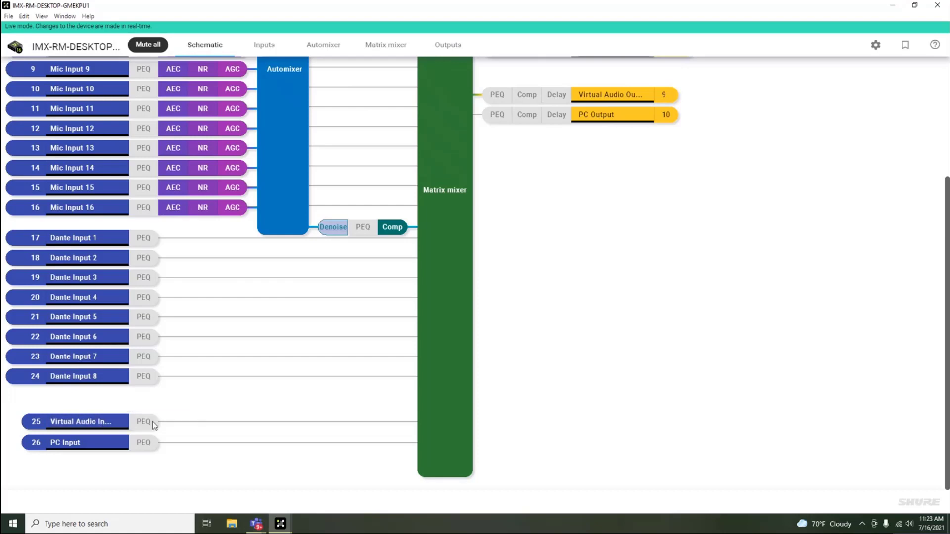
pyautogui.scroll(4, 467, 372)
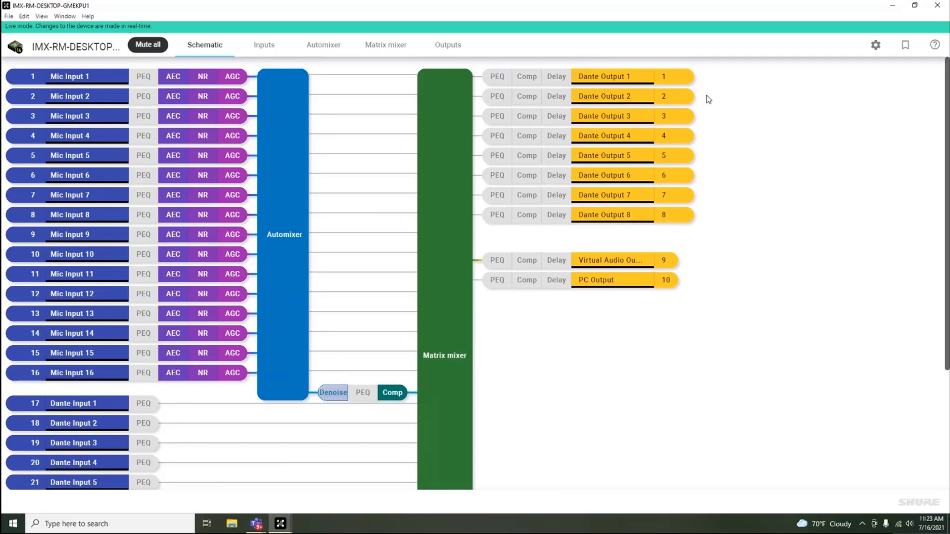
# Set the PC Output channel's audio output to Echo Cancelling Speakerphone (Logitech)
pyautogui.click(612, 281)
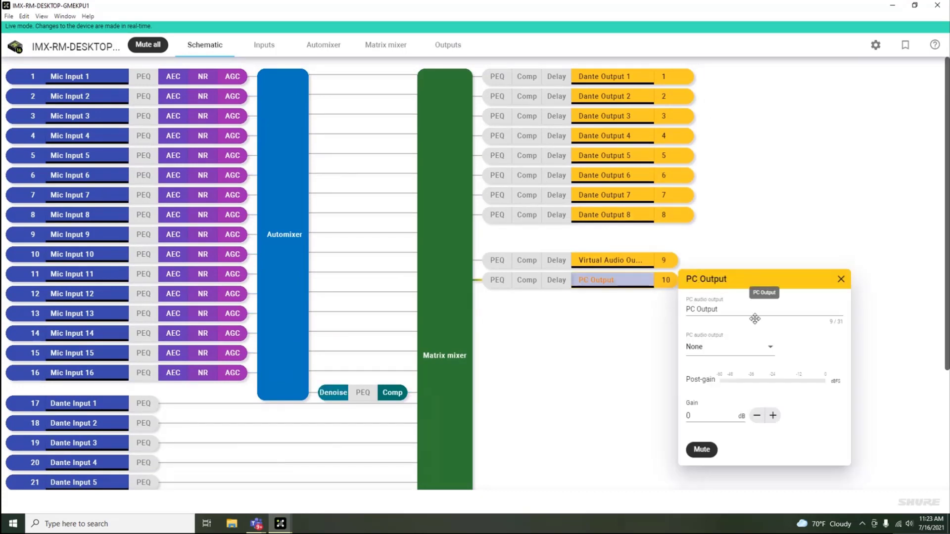
pyautogui.click(754, 350)
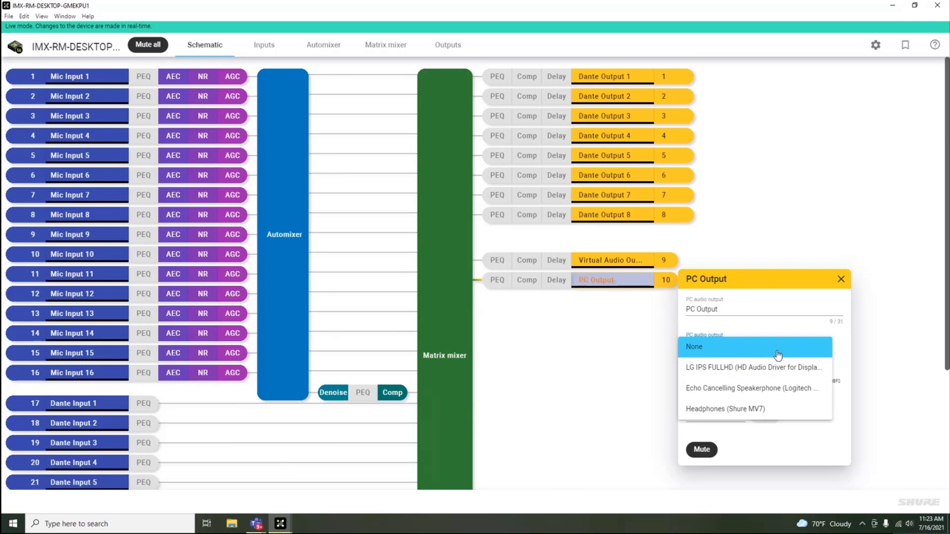
pyautogui.click(799, 392)
pyautogui.scroll(-3, 647, 365)
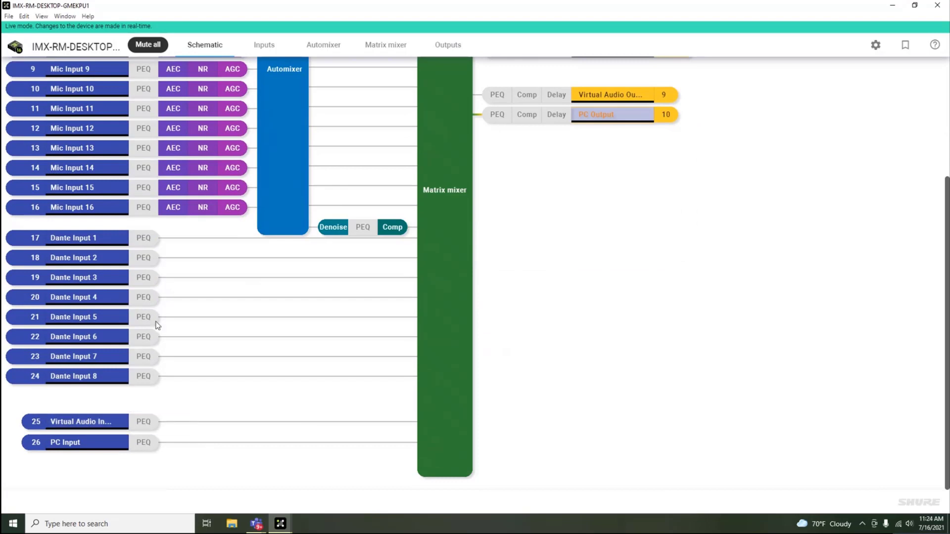
# Review Mic Input 16's echo canceller, keeping the Virtual Audio Input reference, and close it
pyautogui.click(186, 213)
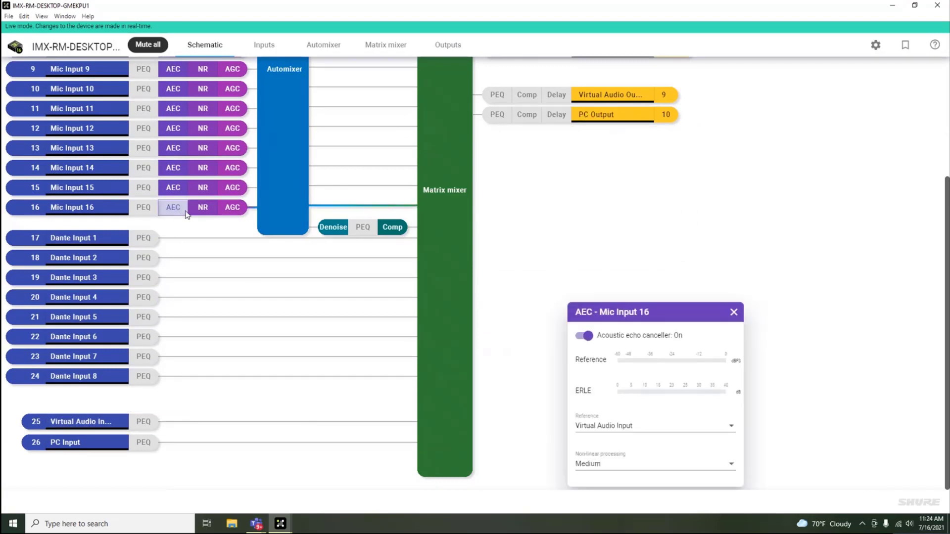
pyautogui.click(651, 432)
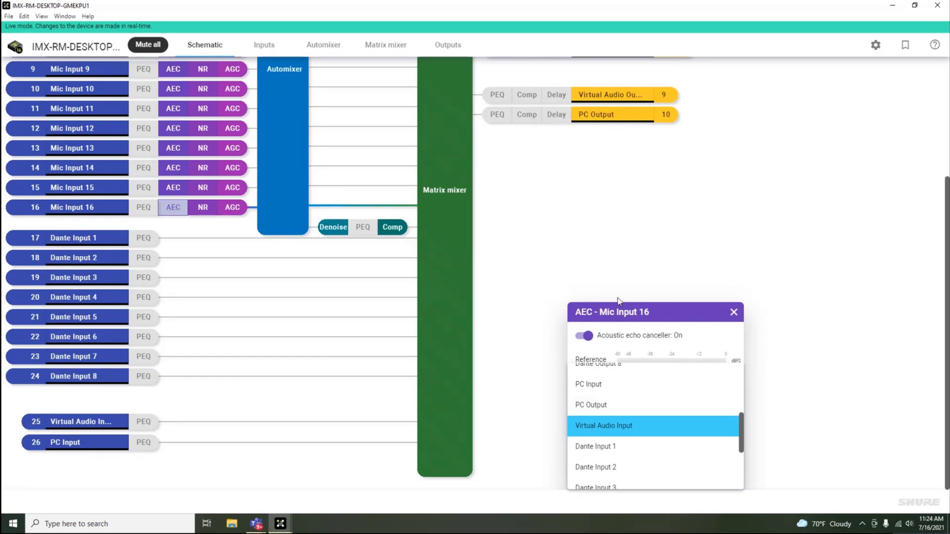
pyautogui.click(734, 312)
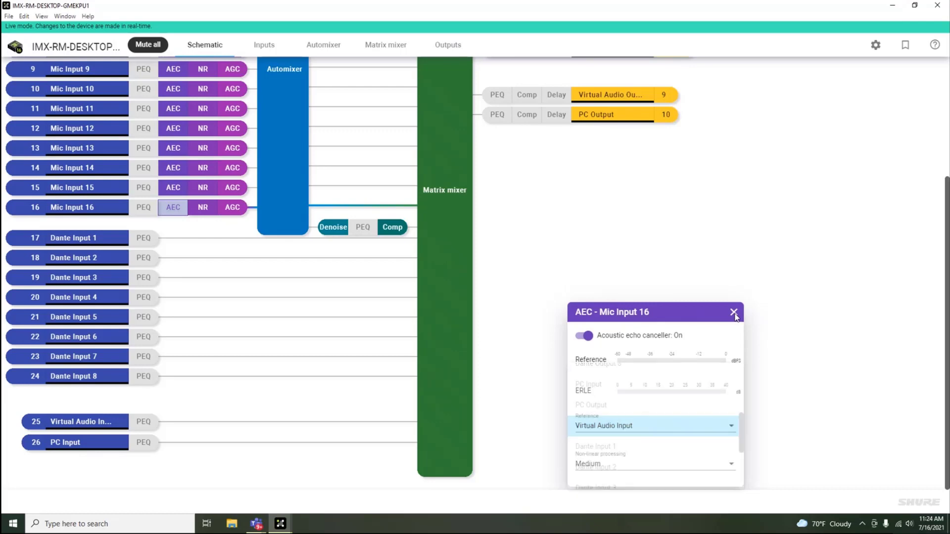
# Close Mic Input 16's echo canceller panel and go to the Automixer page
pyautogui.click(734, 312)
pyautogui.scroll(3, 699, 318)
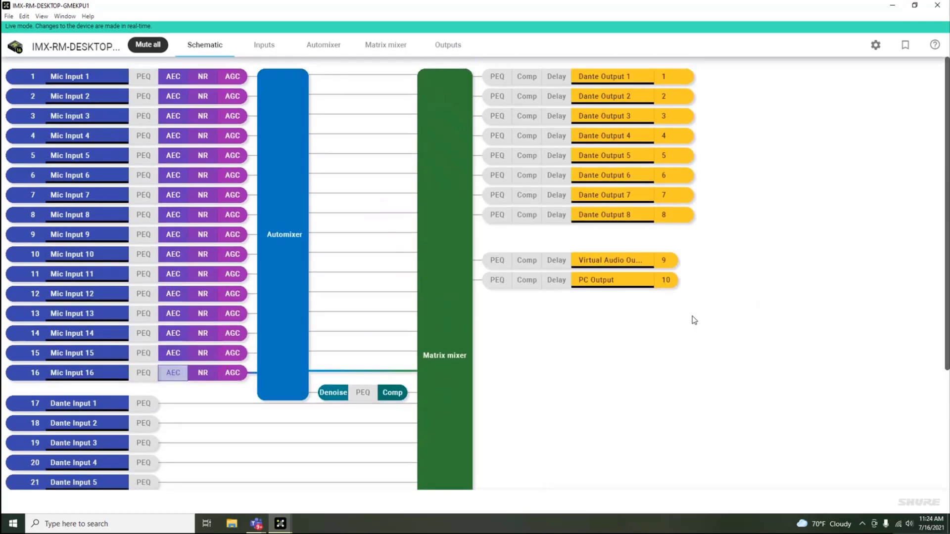
pyautogui.click(325, 48)
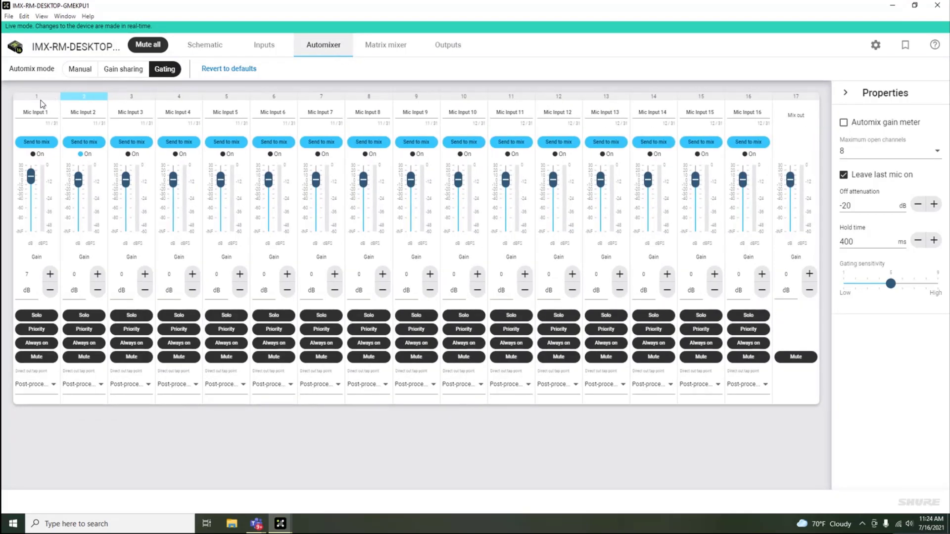
# Toggle Mic Input 1's Send to mix off and back on, then lower its gain from 7 dB
pyautogui.click(48, 143)
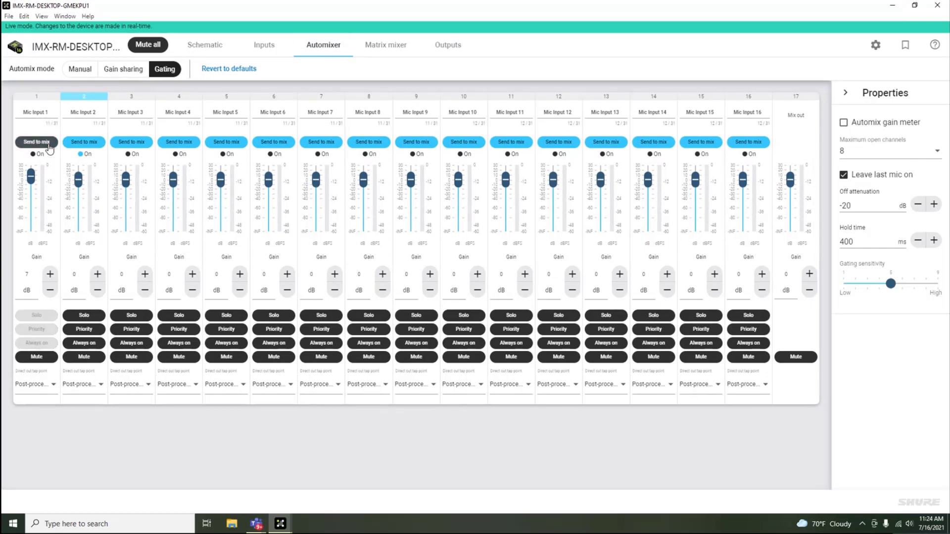
pyautogui.click(49, 144)
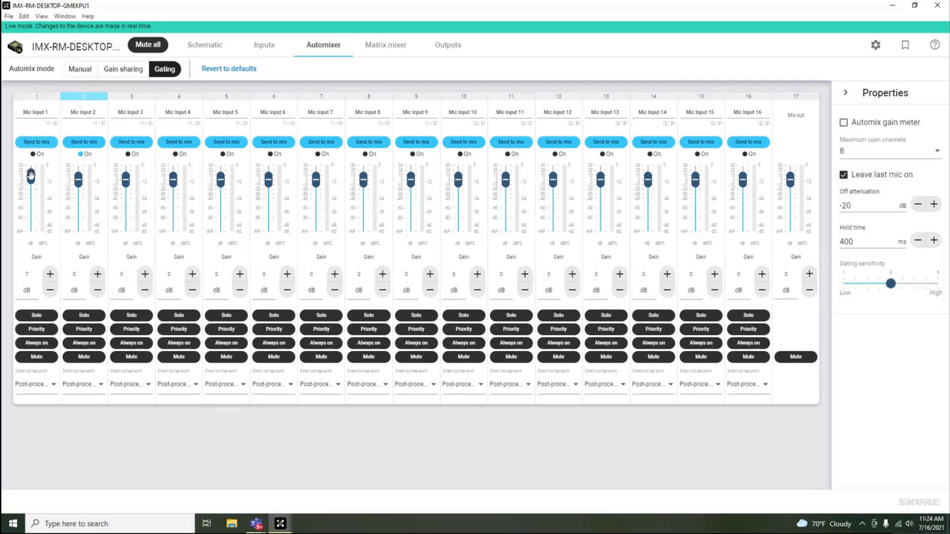
pyautogui.moveTo(31, 175)
pyautogui.mouseDown()
pyautogui.moveTo(31, 193)
pyautogui.moveTo(31, 177)
pyautogui.mouseUp()
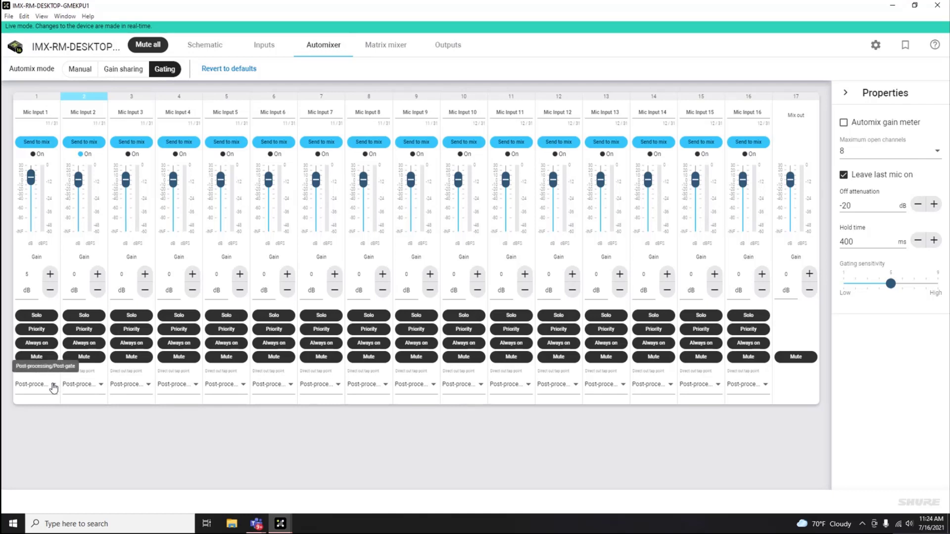
pyautogui.click(53, 386)
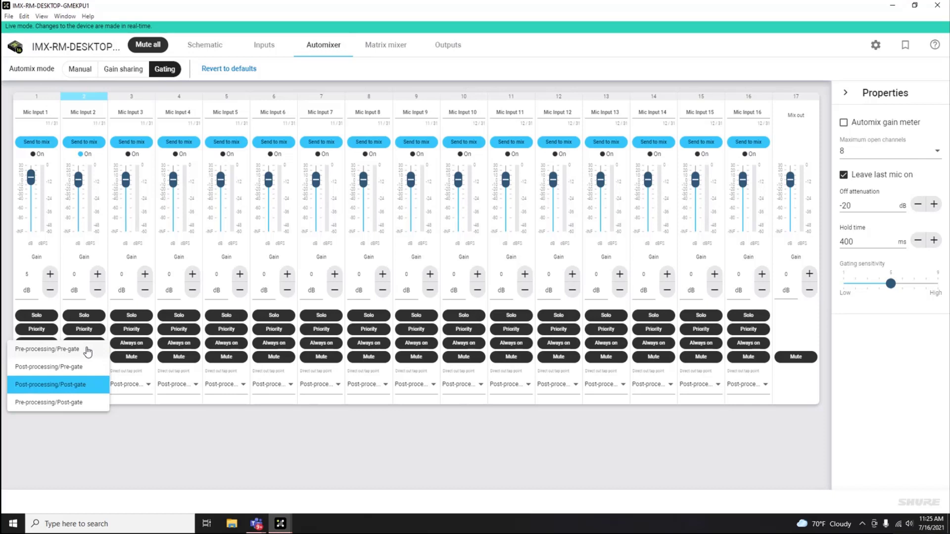
pyautogui.click(50, 431)
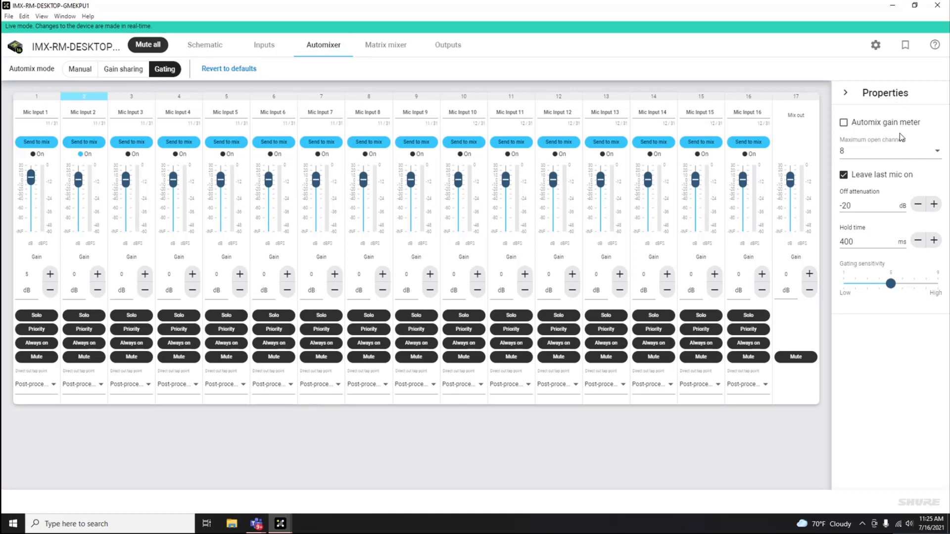
pyautogui.click(923, 152)
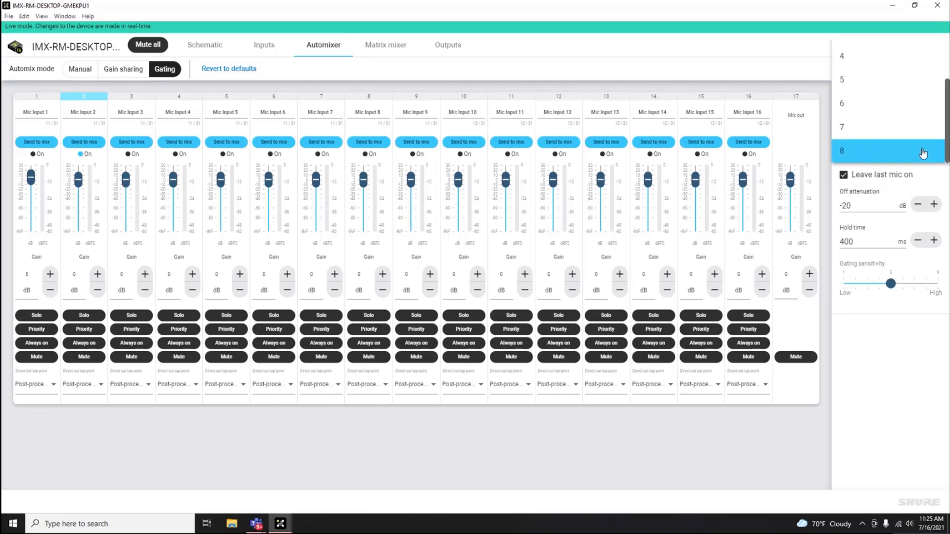
pyautogui.click(923, 152)
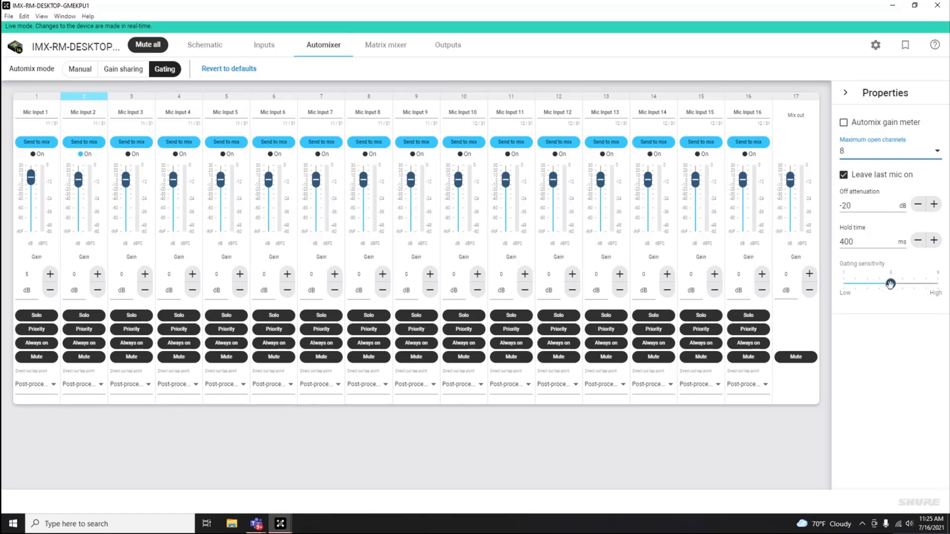
# On the Matrix mixer, route Mic Input 3 to Dante Output 5, keep its 0 dB gain, then remove the route
pyautogui.click(390, 54)
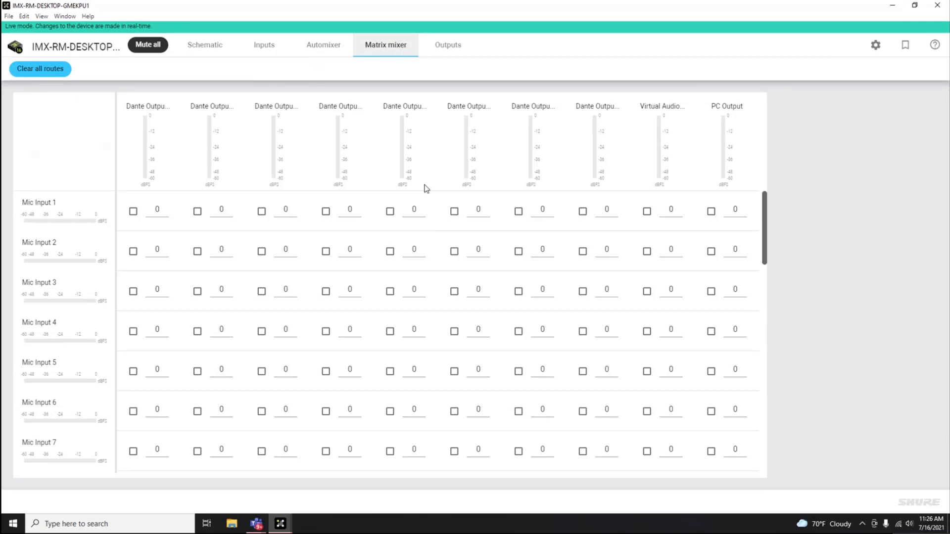
pyautogui.click(390, 291)
pyautogui.click(415, 290)
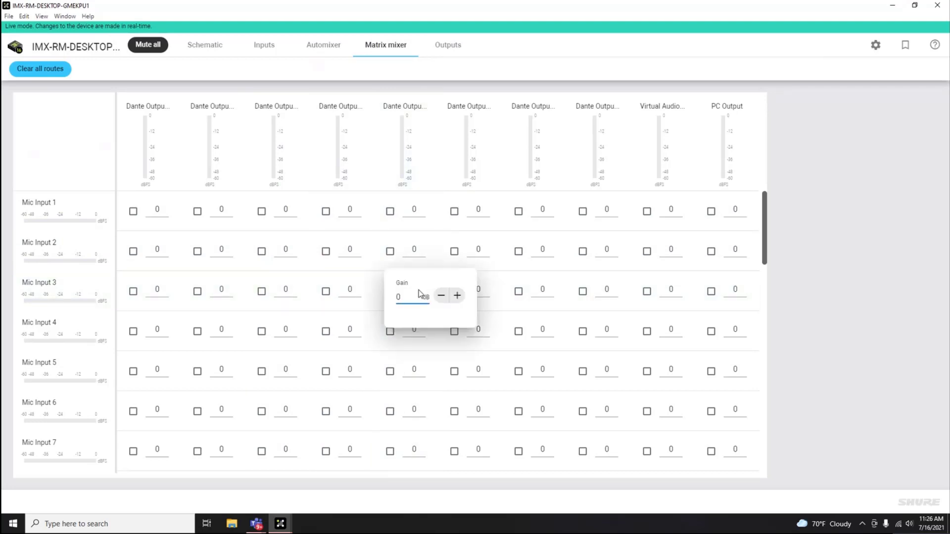
pyautogui.click(423, 273)
pyautogui.click(432, 257)
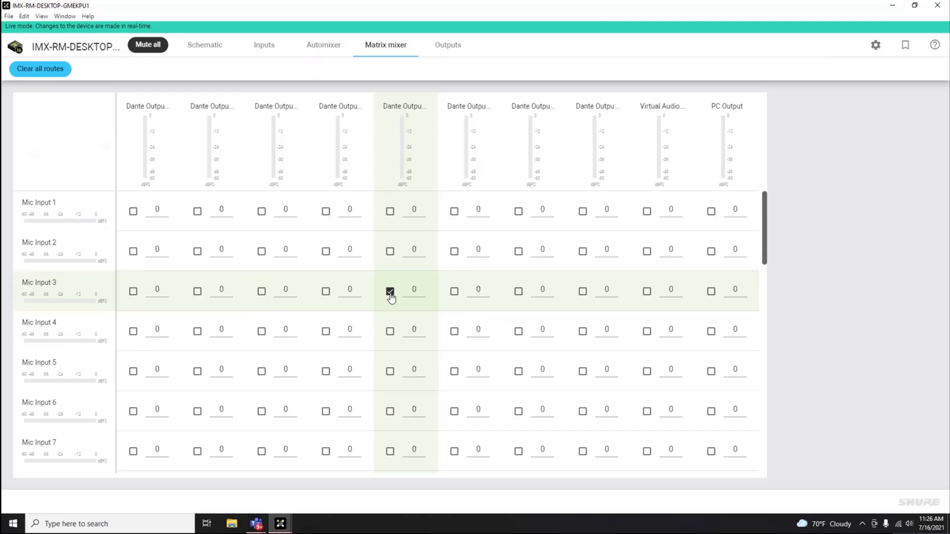
pyautogui.click(391, 292)
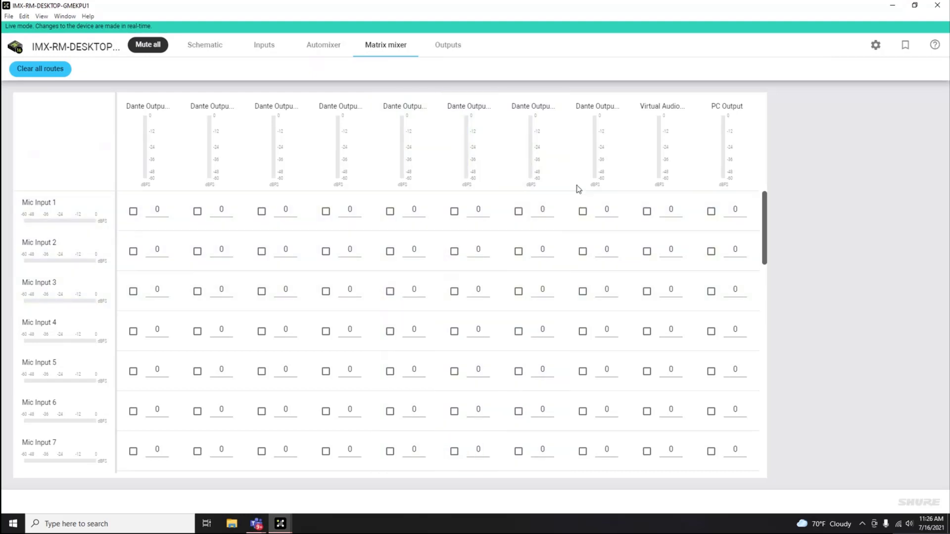
# In device Settings, reveal the full device name, then view the Version page showing 3.1.0
pyautogui.click(875, 46)
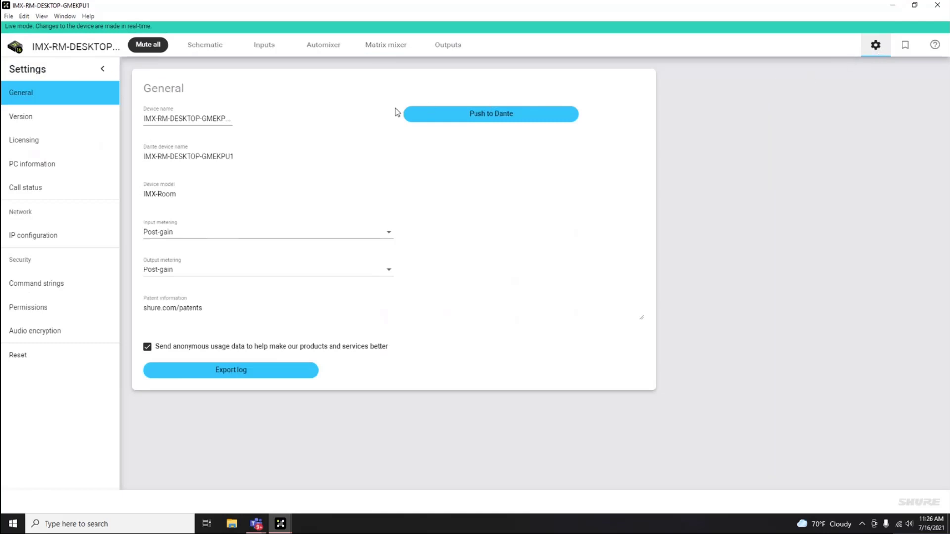
pyautogui.click(217, 118)
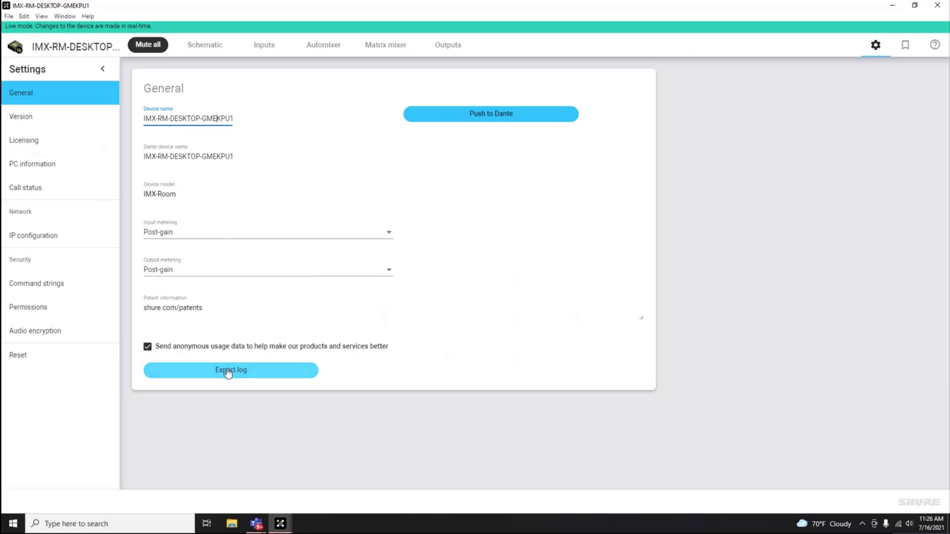
pyautogui.click(81, 124)
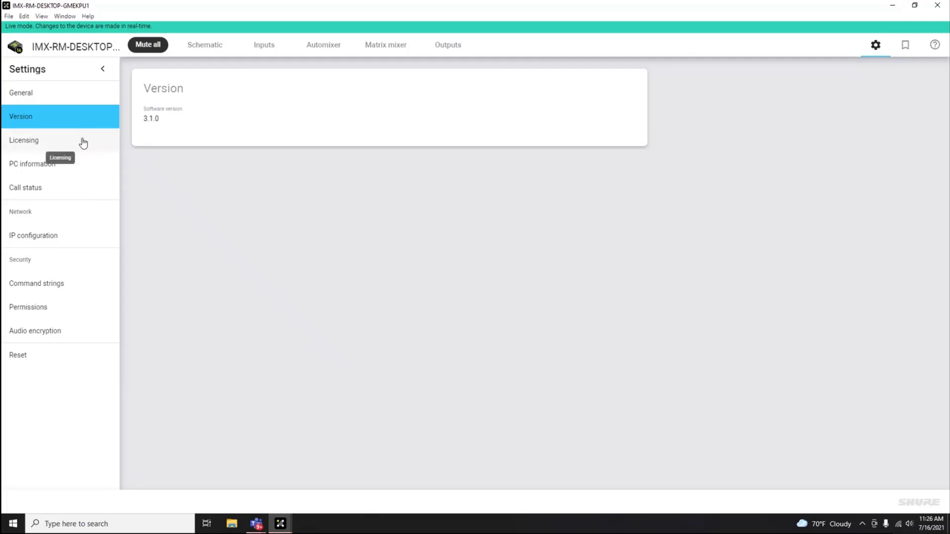
# Review Licensing with channels kept at 16, then PC information and Call status (Off)
pyautogui.click(83, 143)
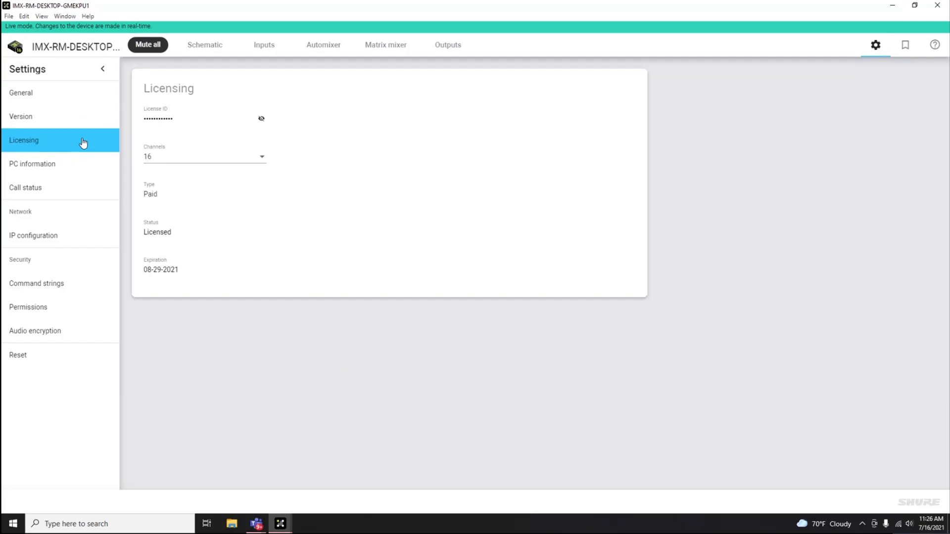
pyautogui.click(161, 162)
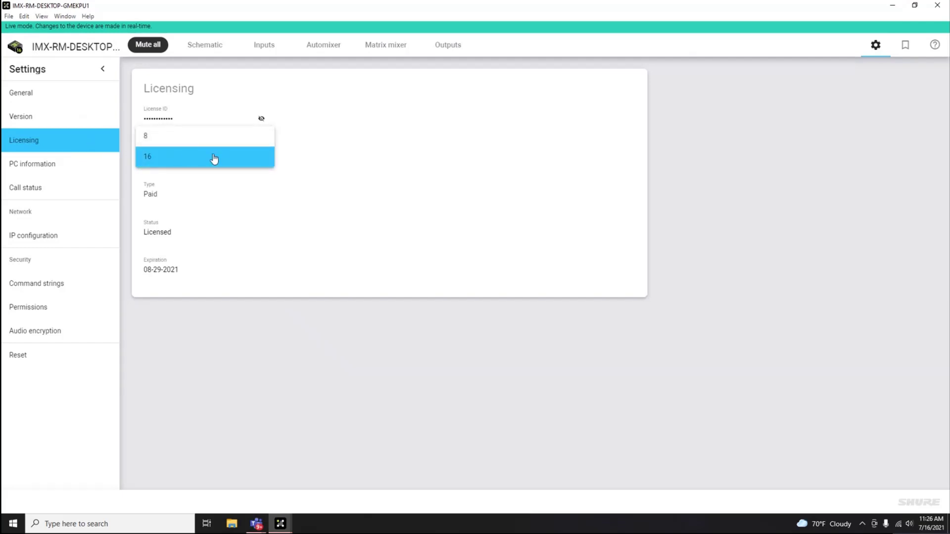
pyautogui.click(304, 158)
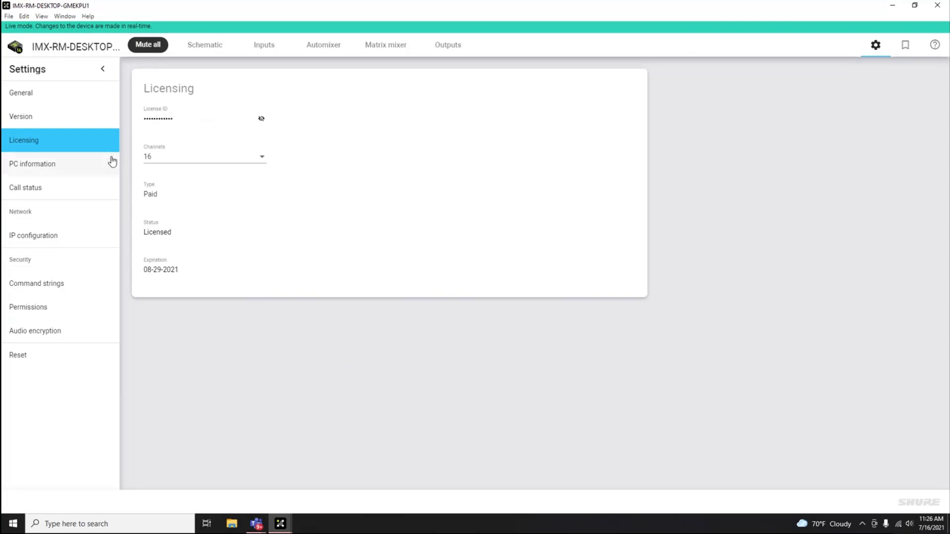
pyautogui.click(76, 167)
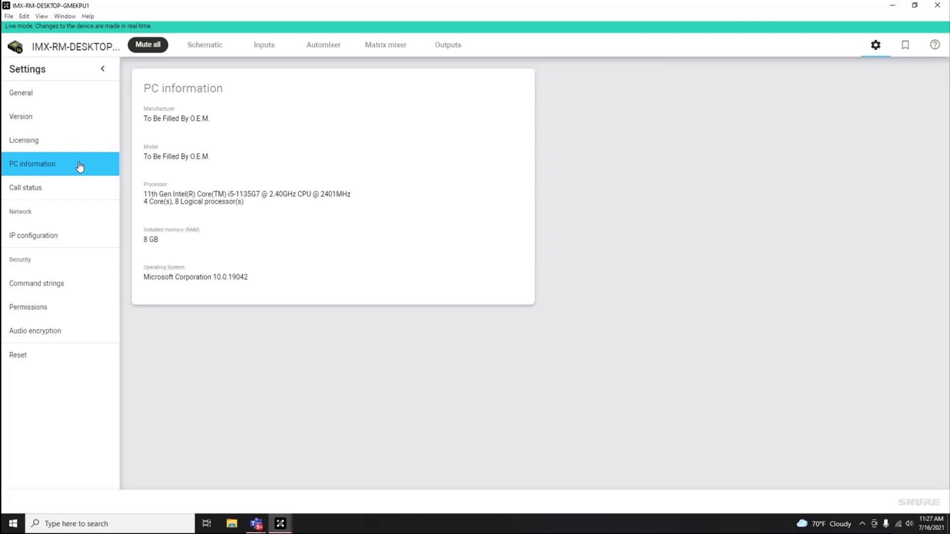
pyautogui.click(68, 190)
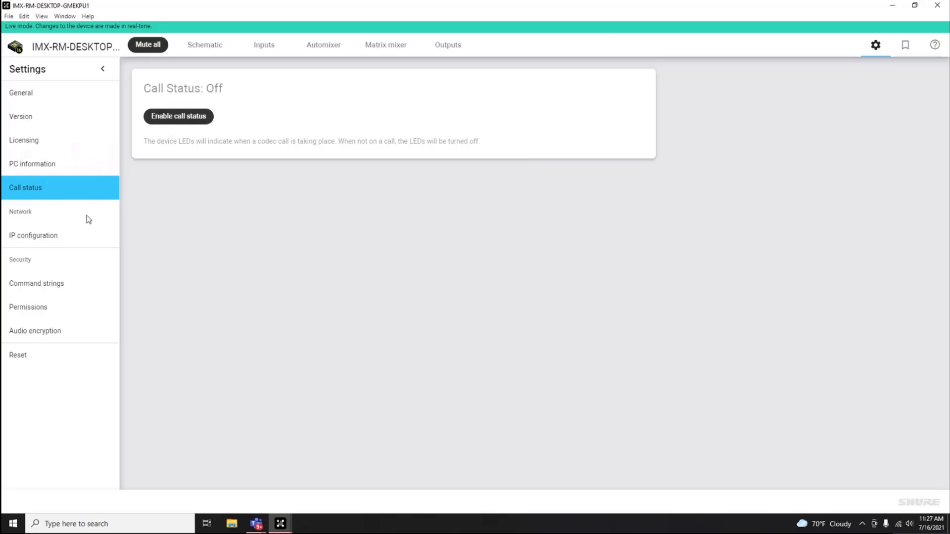
# Review the IP configuration, Command strings, Permissions and Audio encryption pages, ending on Reset to default
pyautogui.click(82, 242)
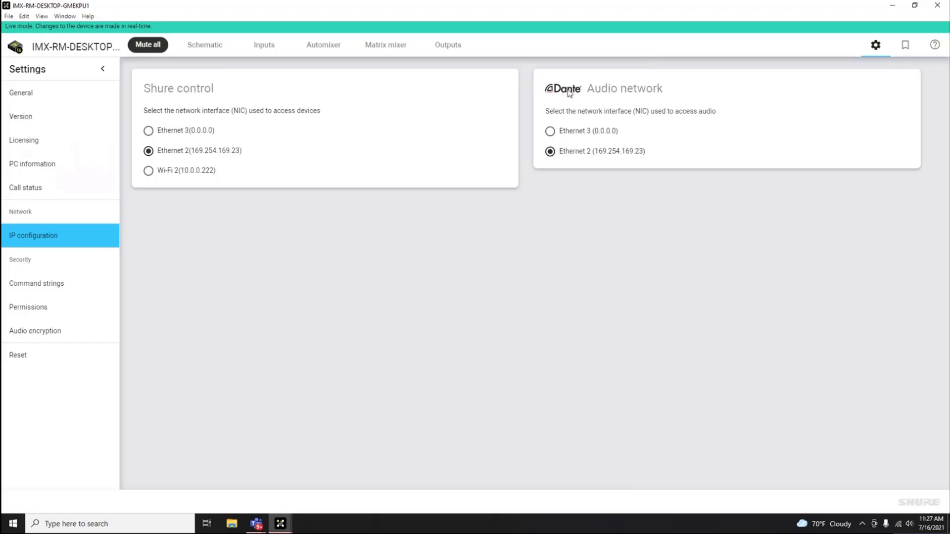
pyautogui.click(89, 289)
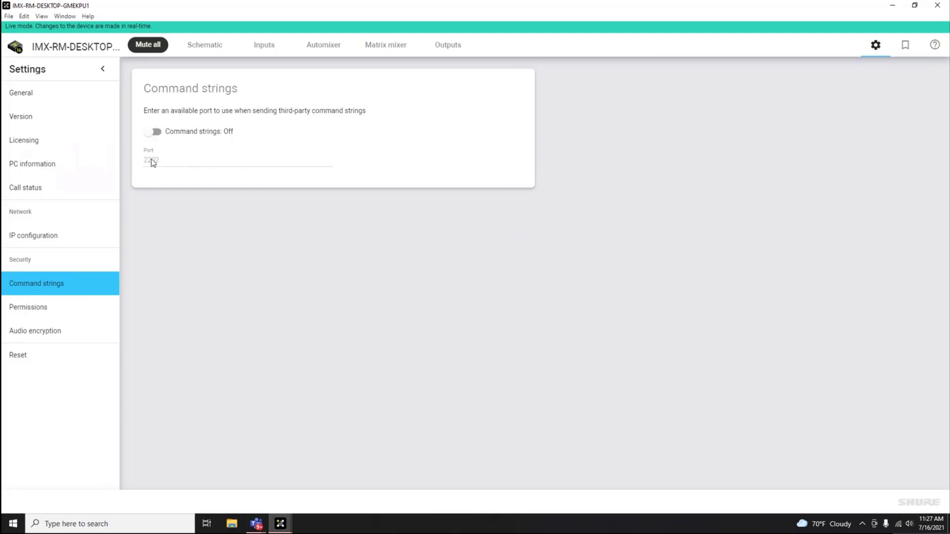
pyautogui.click(94, 308)
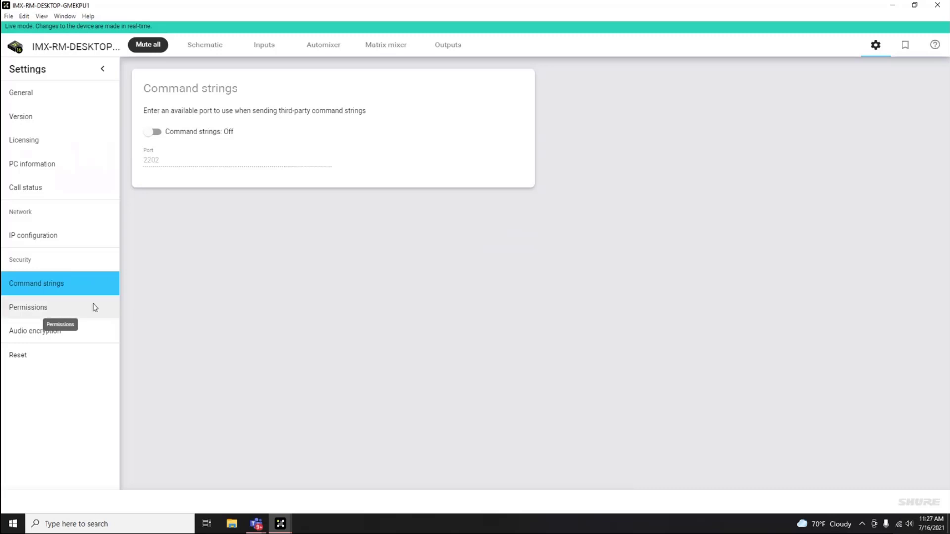
pyautogui.click(99, 334)
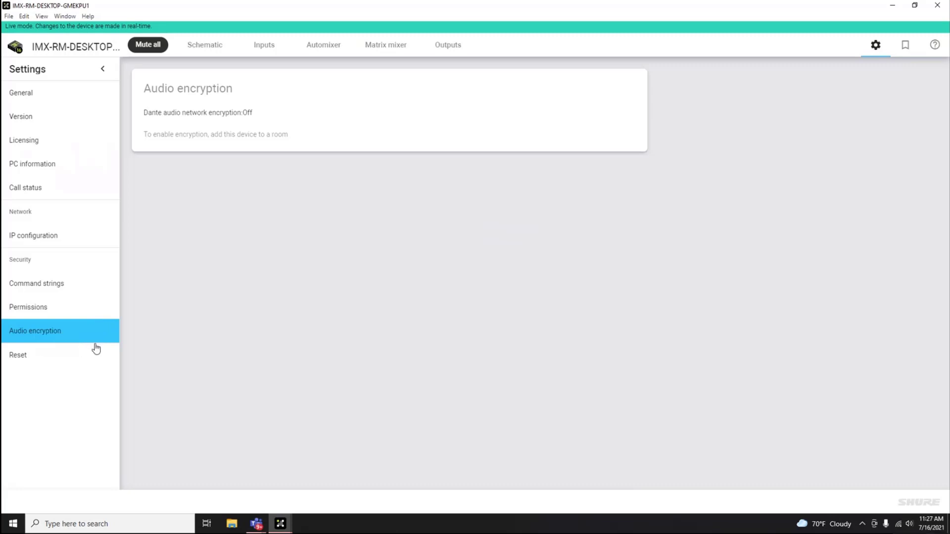
pyautogui.click(84, 360)
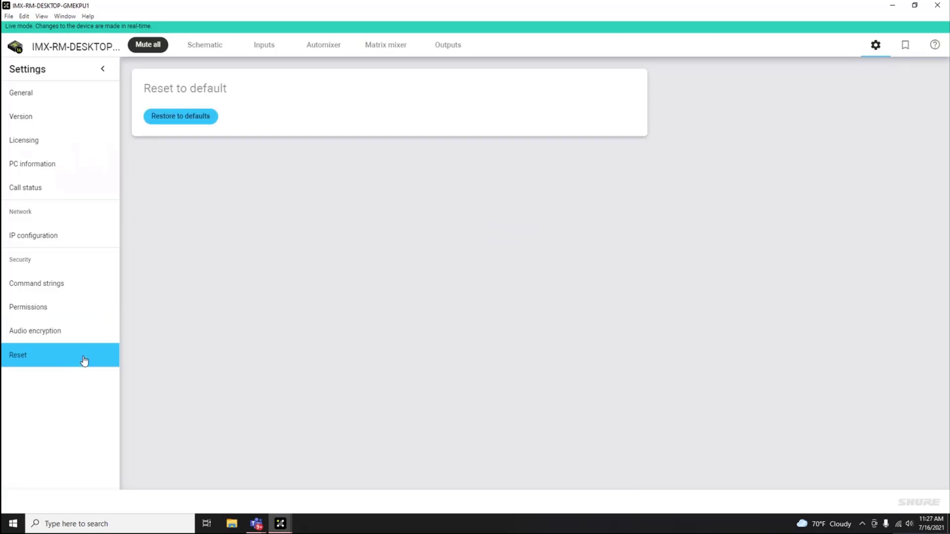